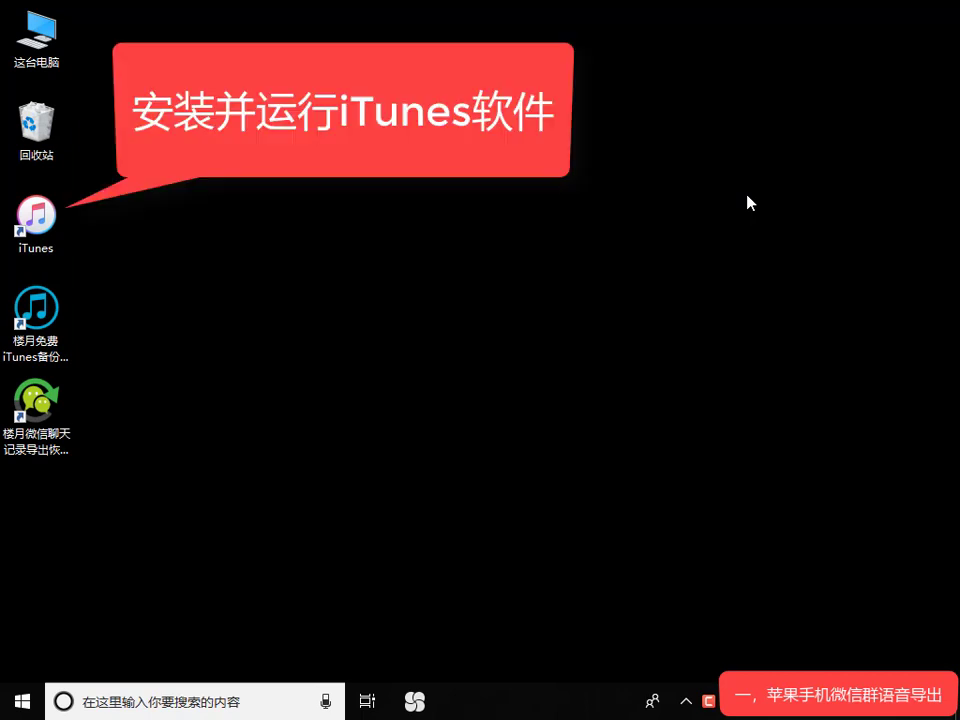
Open iTunes, back up the connected iPhone X to this computer immediately, and close iTunes once the backup finishes.
double_click(47, 227)
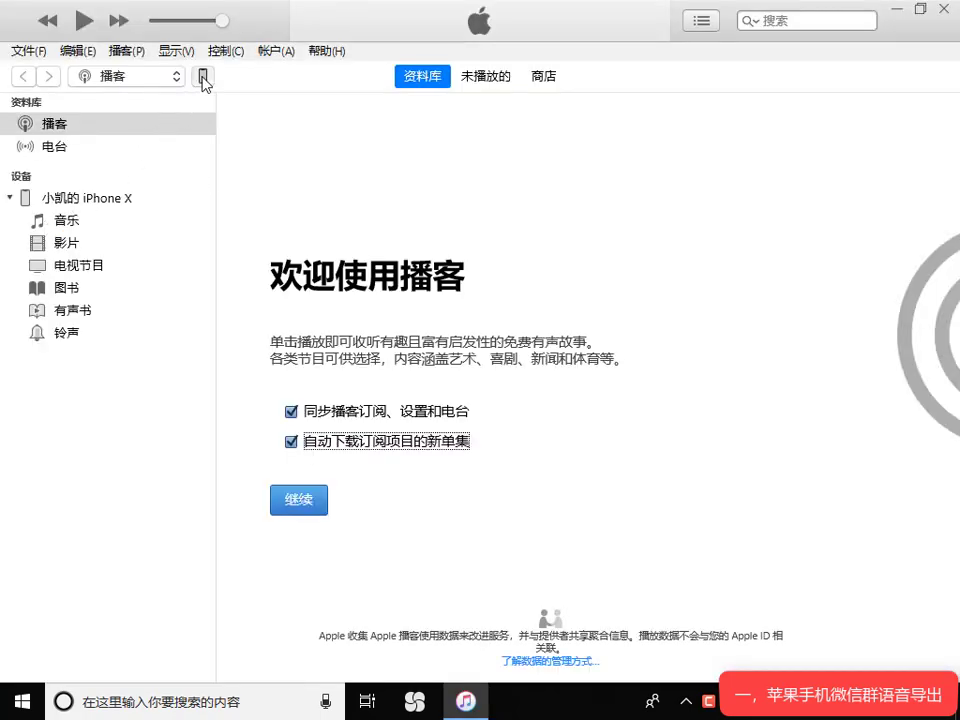
click(202, 77)
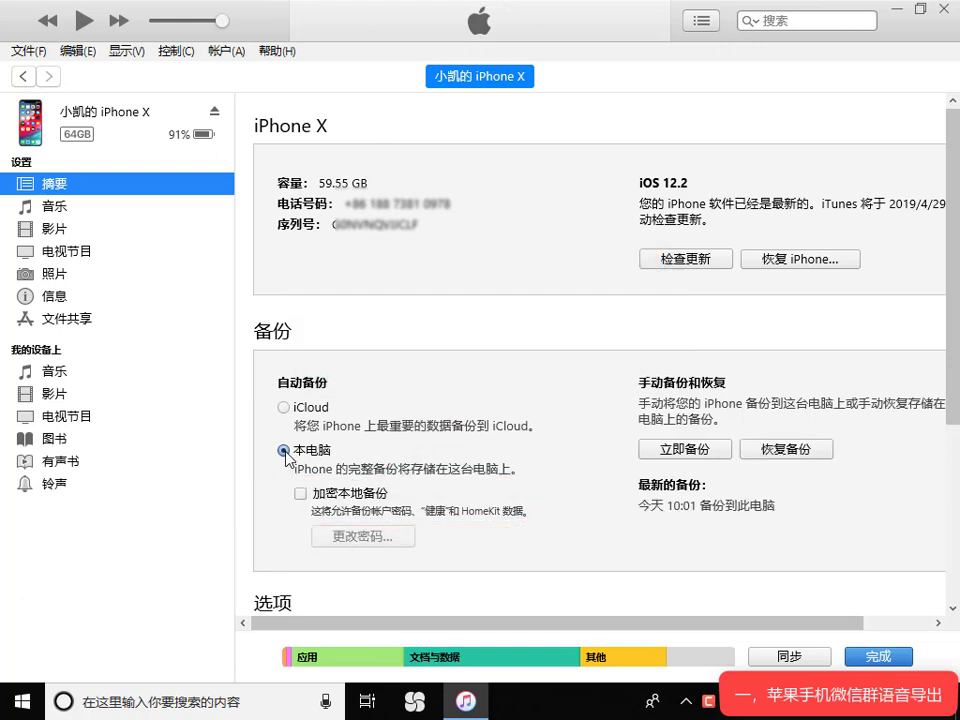
click(657, 450)
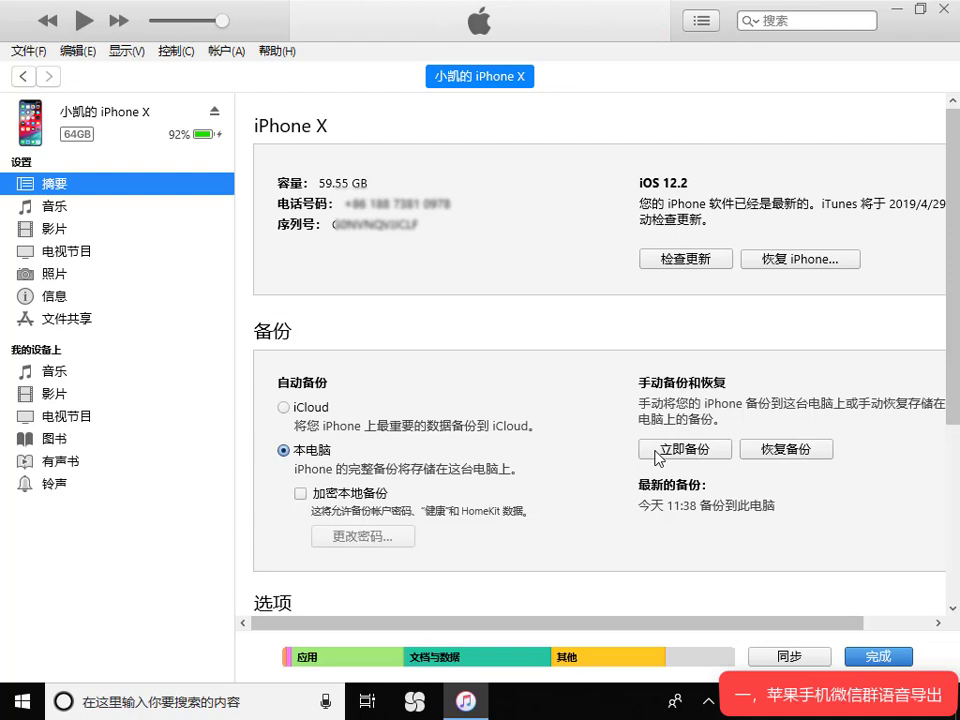
click(950, 14)
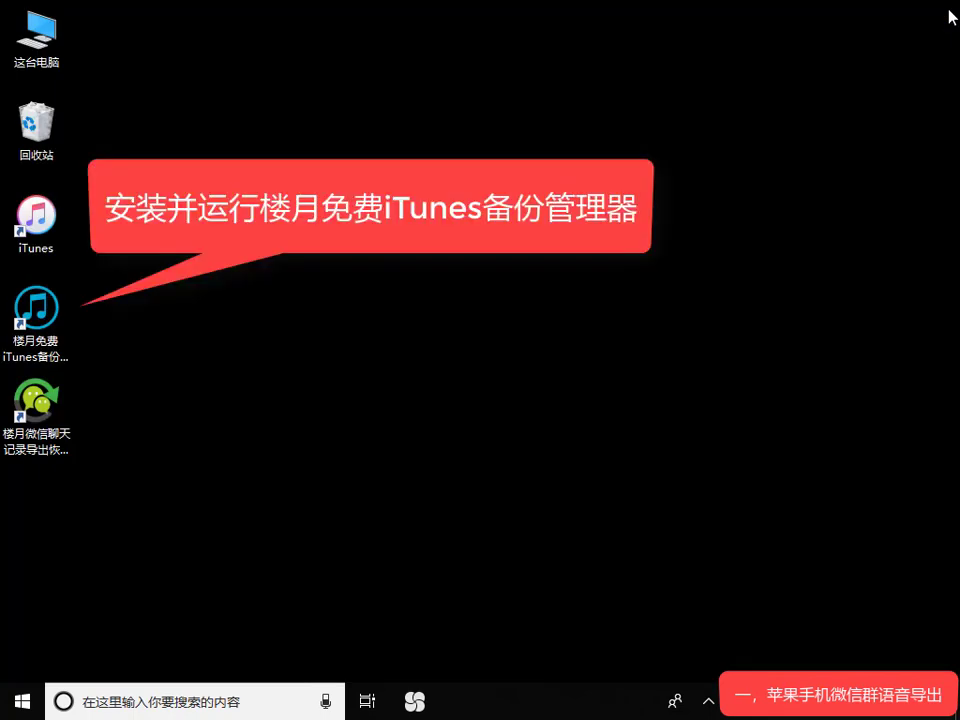
Launch 楼月免费iTunes备份管理器, open the iPhone X backup, and go to its 微信聊天记录 directory.
click(38, 312)
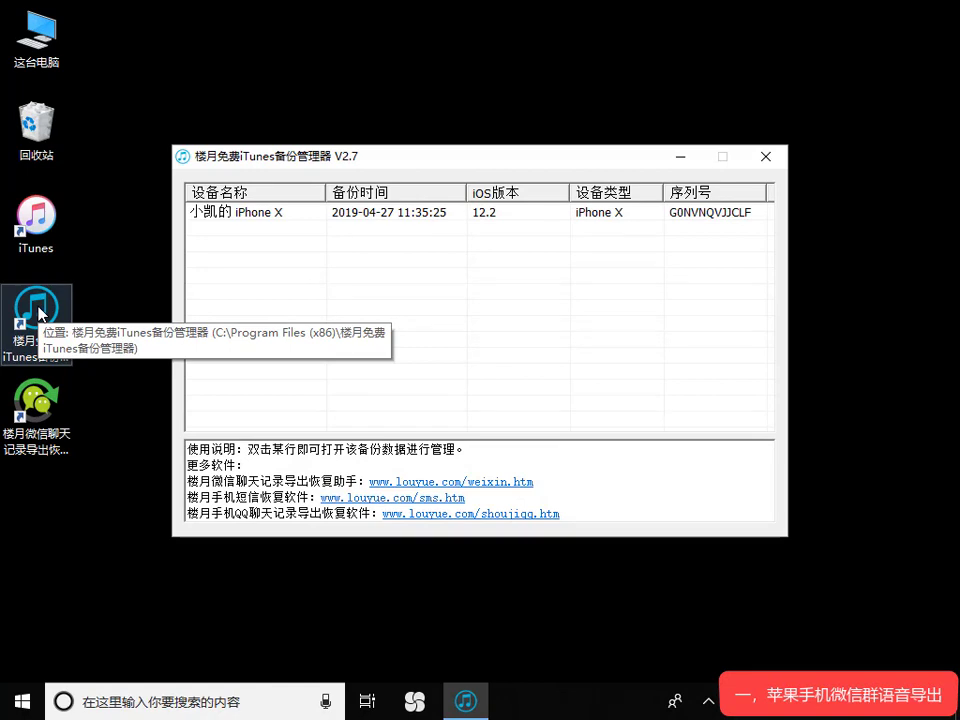
double_click(414, 215)
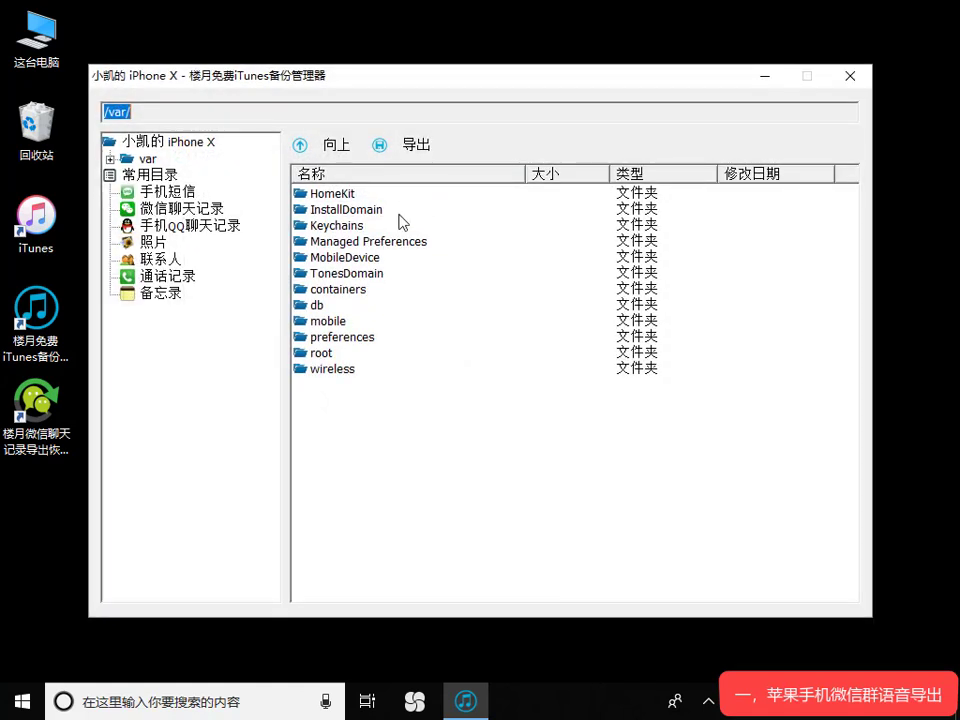
click(205, 210)
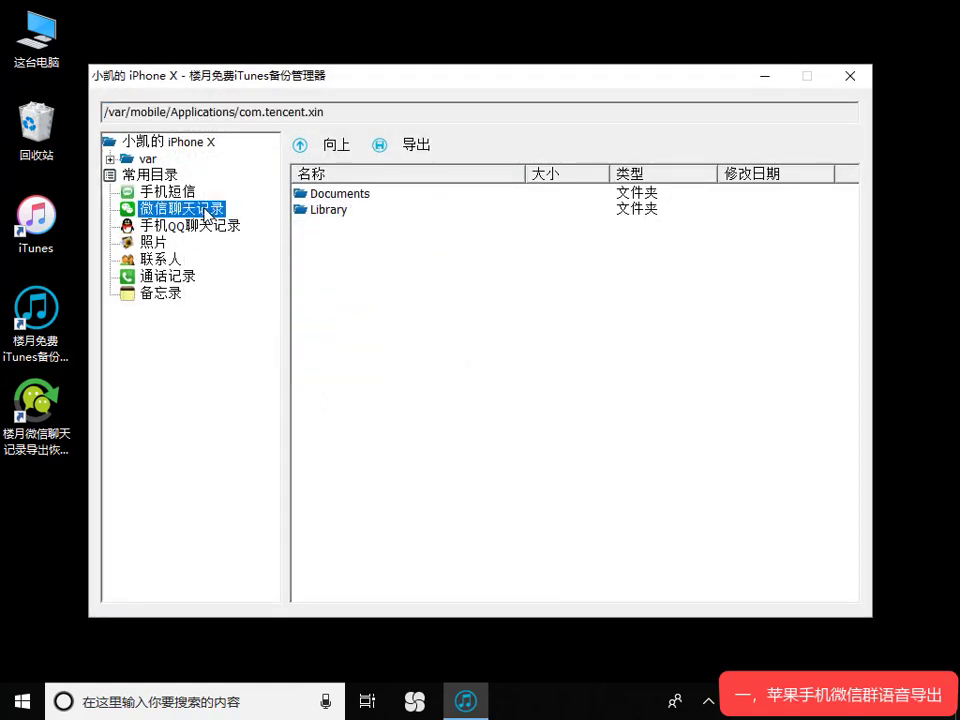
Export the WeChat Documents folder from the backup to the Desktop and close the backup manager.
click(354, 198)
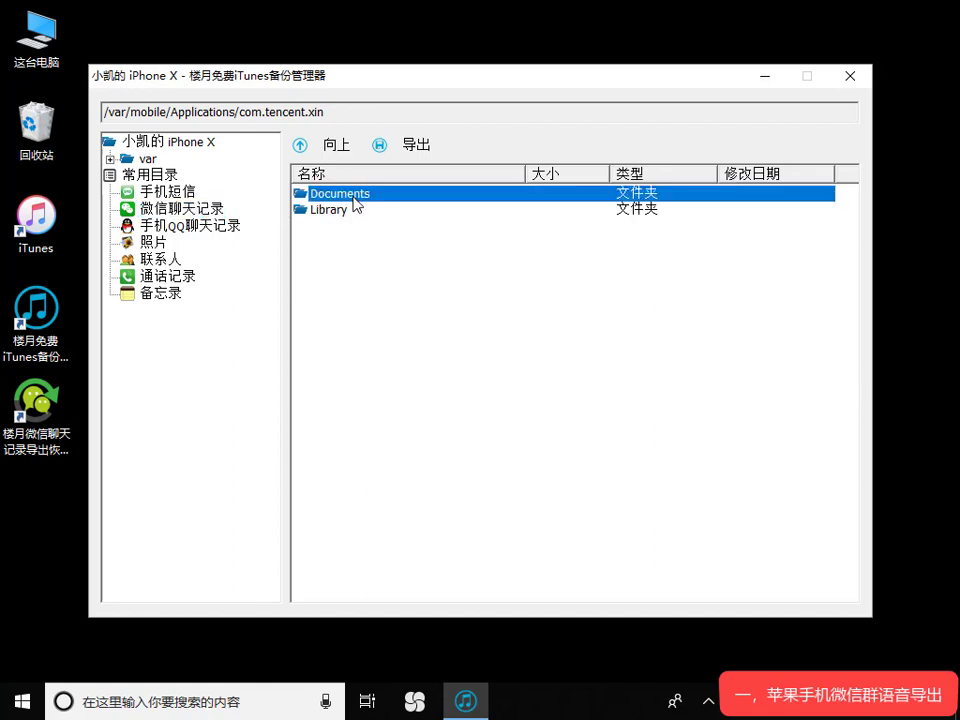
click(407, 147)
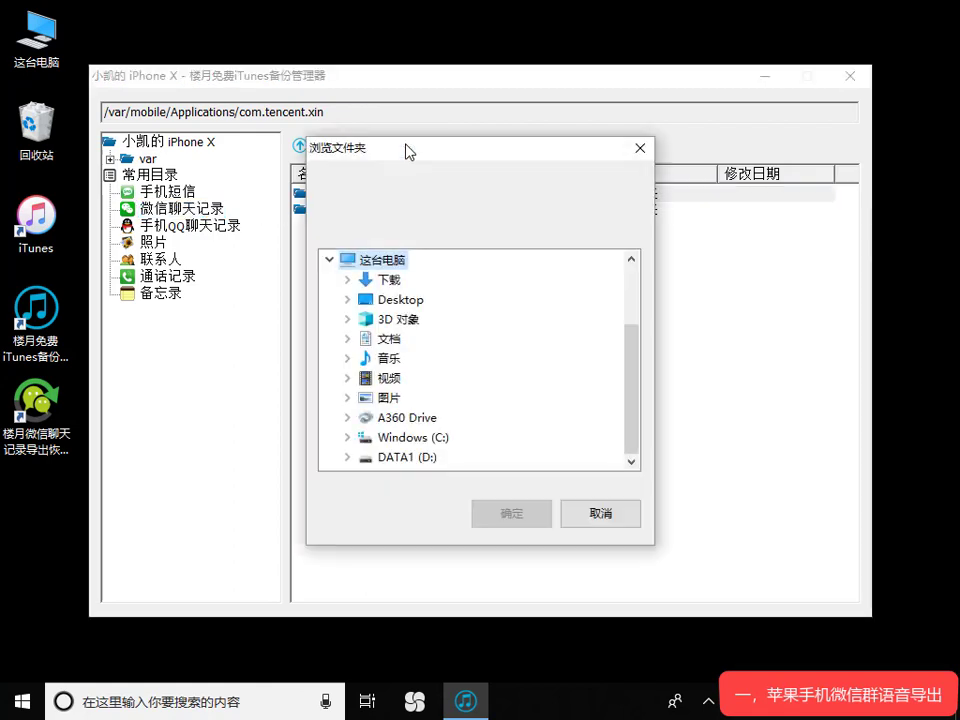
click(396, 300)
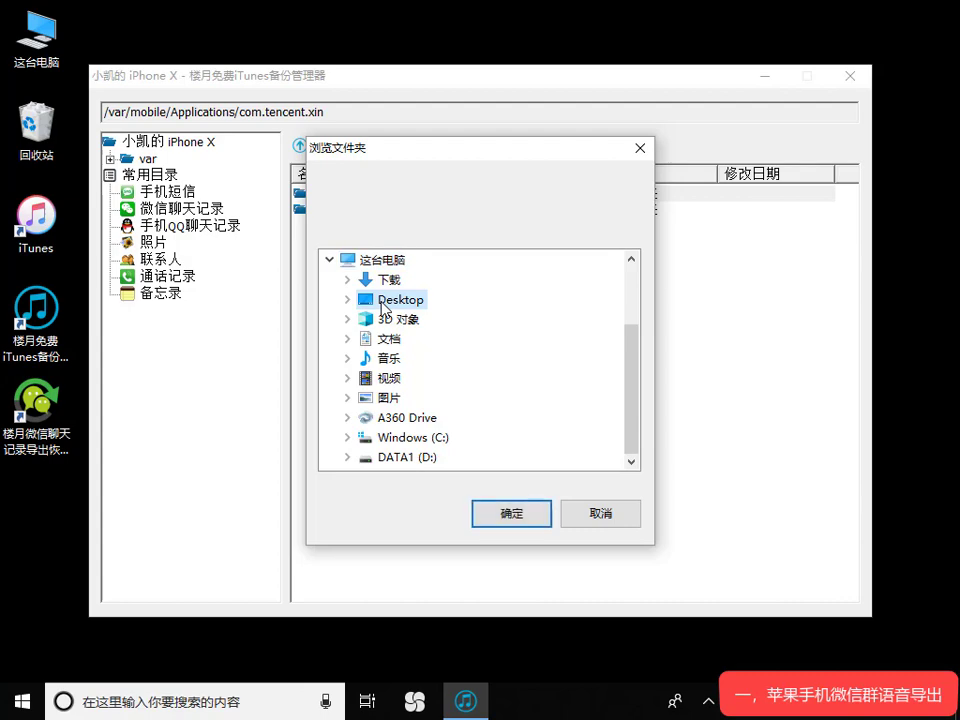
click(513, 511)
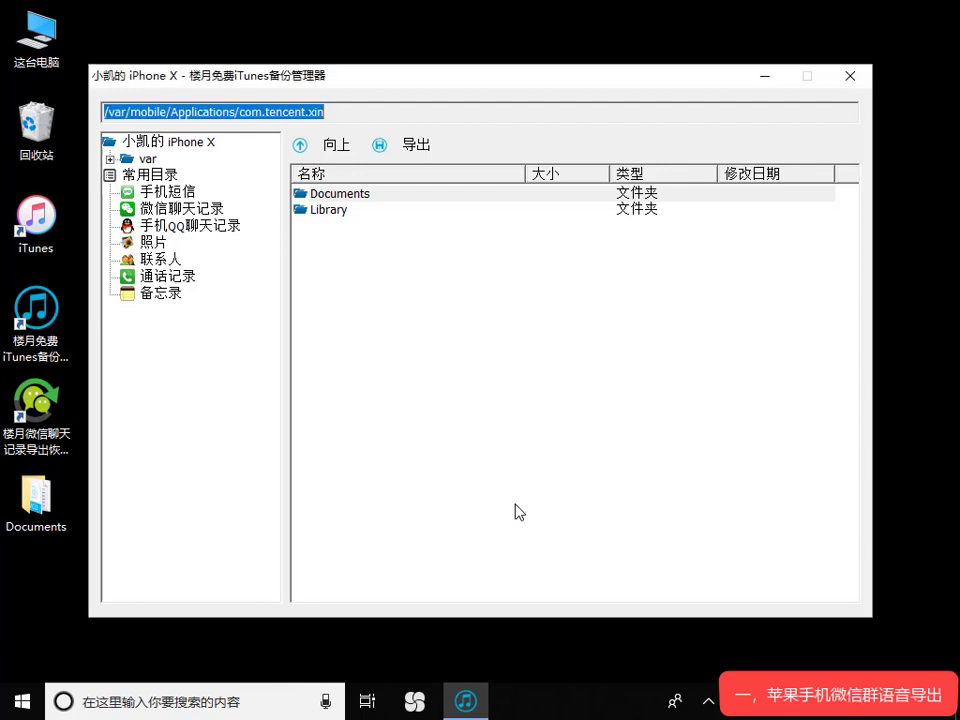
click(850, 77)
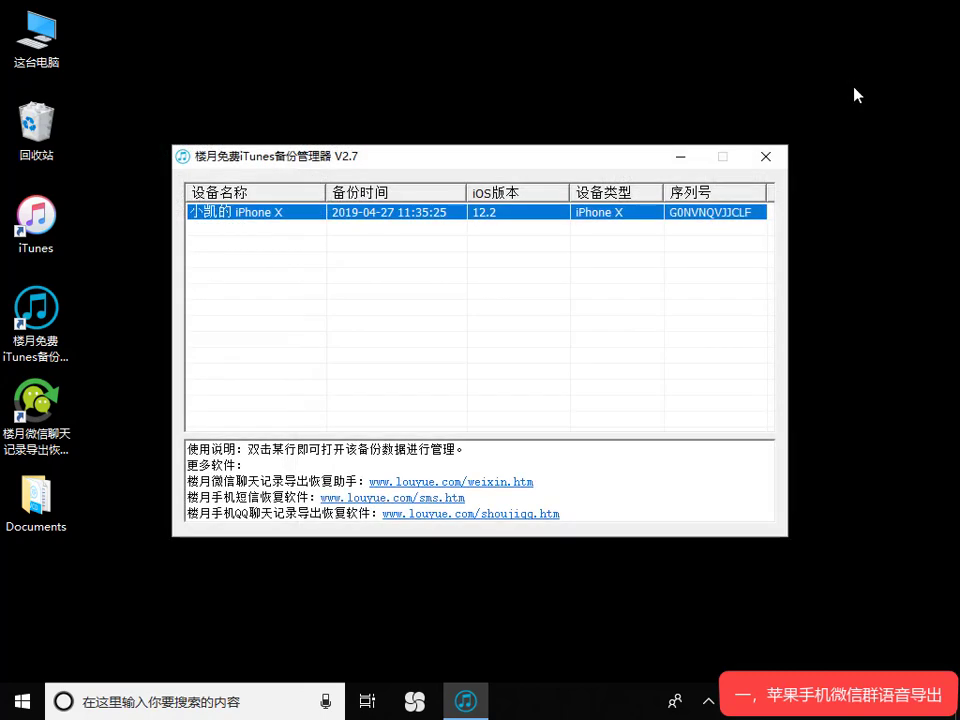
click(778, 157)
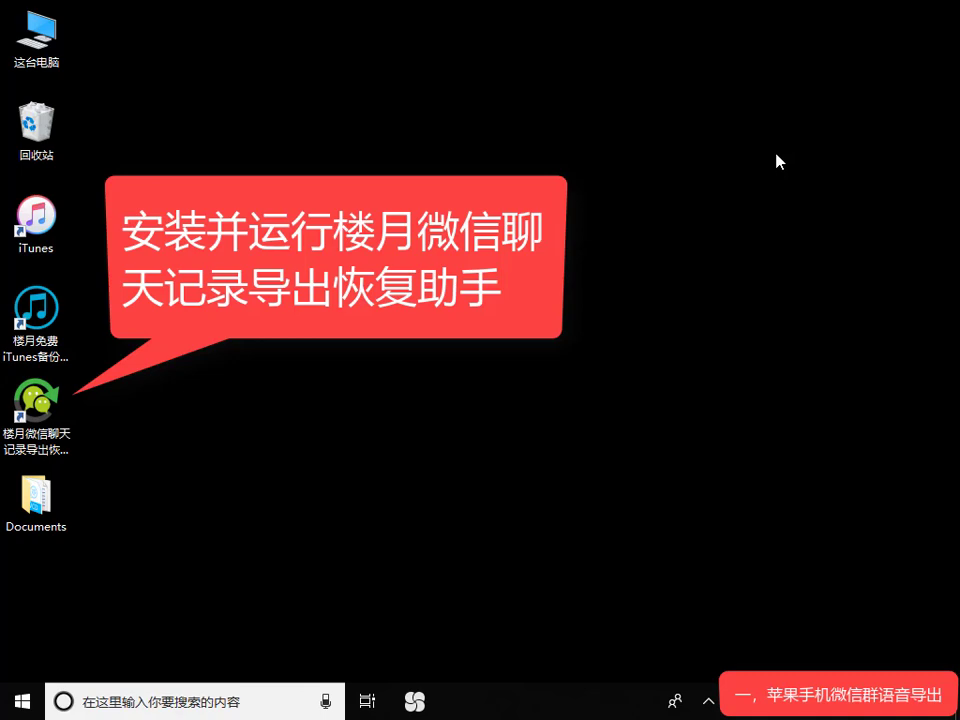
Launch 楼月微信聊天记录导出恢复助手, choose 苹果版微信, and set the data directory to the Desktop's Documents folder.
double_click(52, 395)
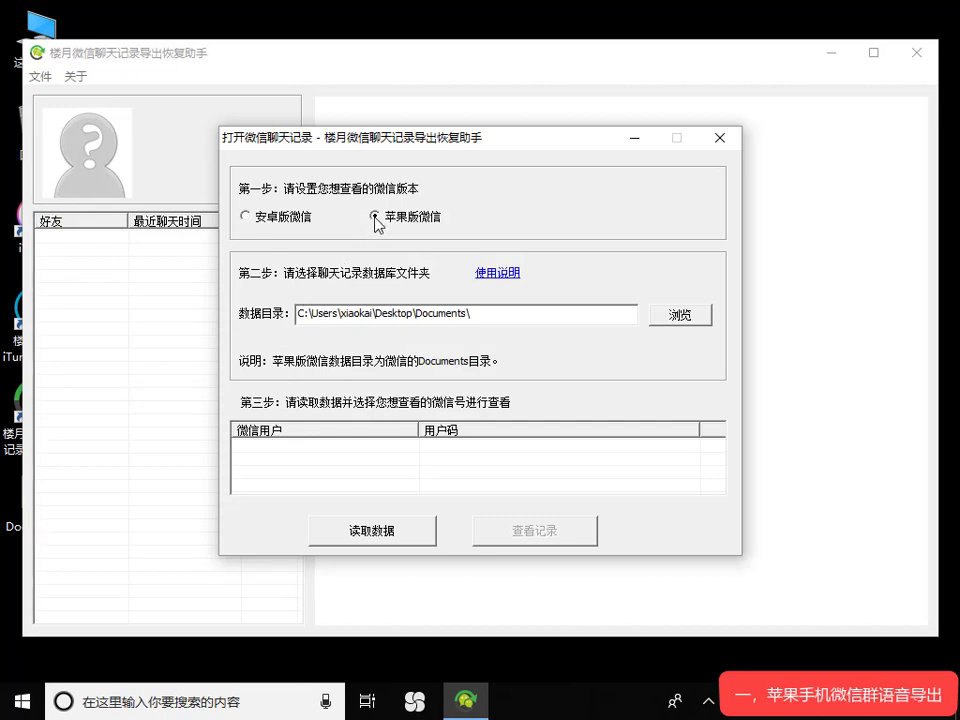
click(670, 316)
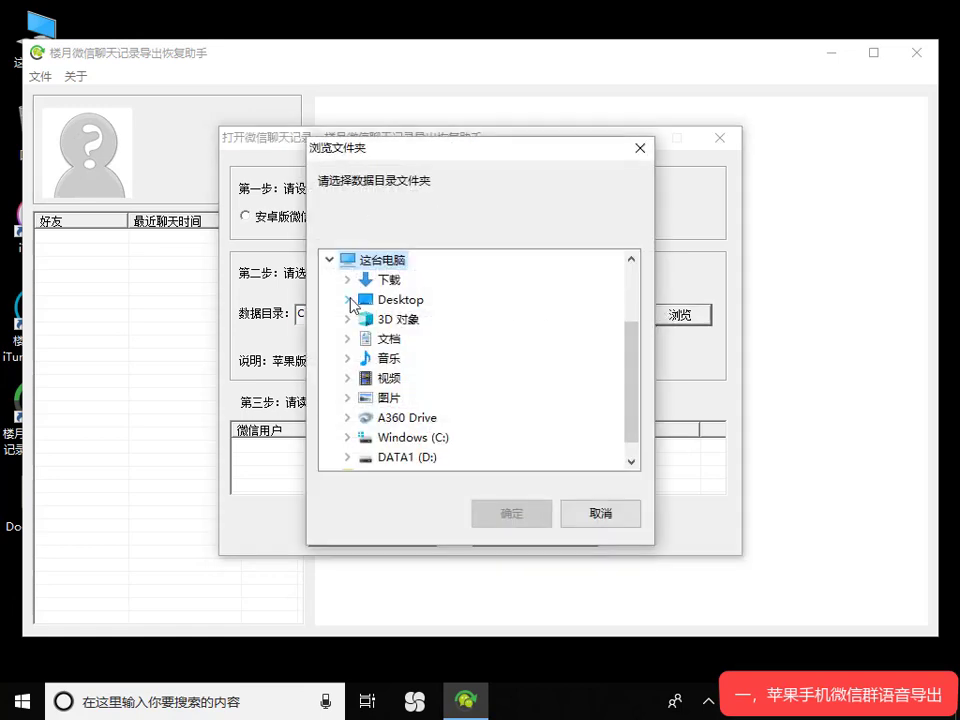
click(347, 299)
click(418, 321)
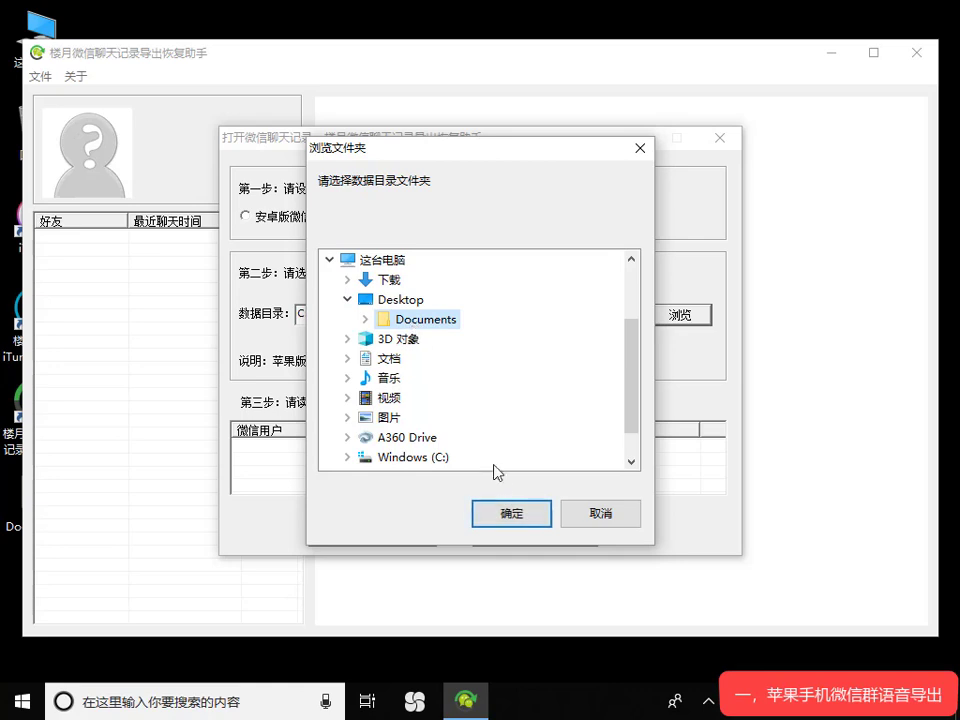
click(512, 514)
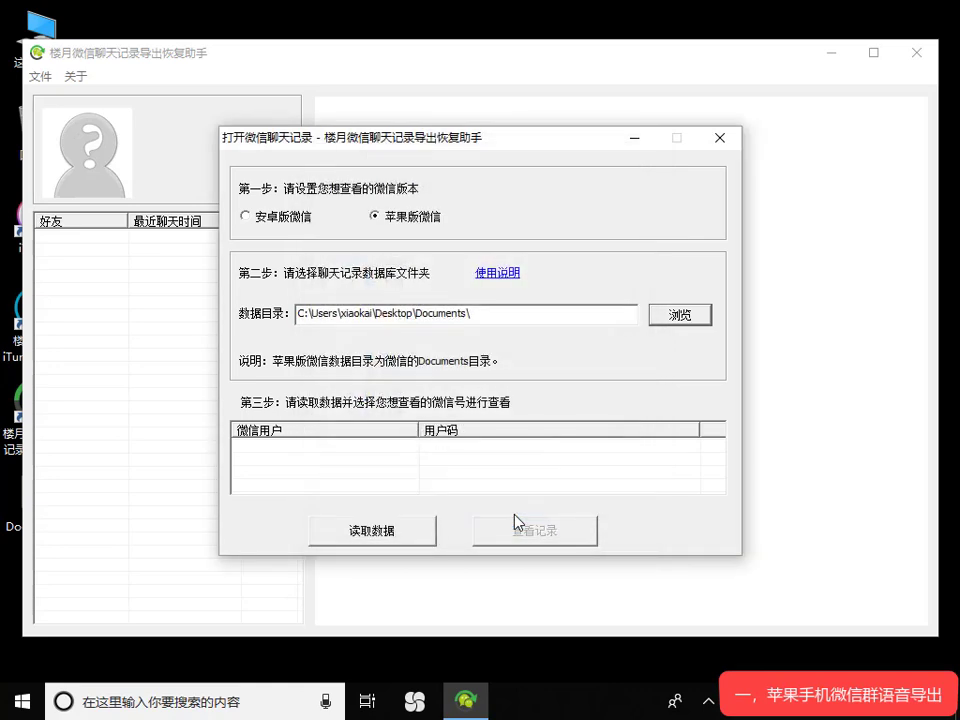
Read the WeChat data and view the chat records of the first listed account.
click(363, 532)
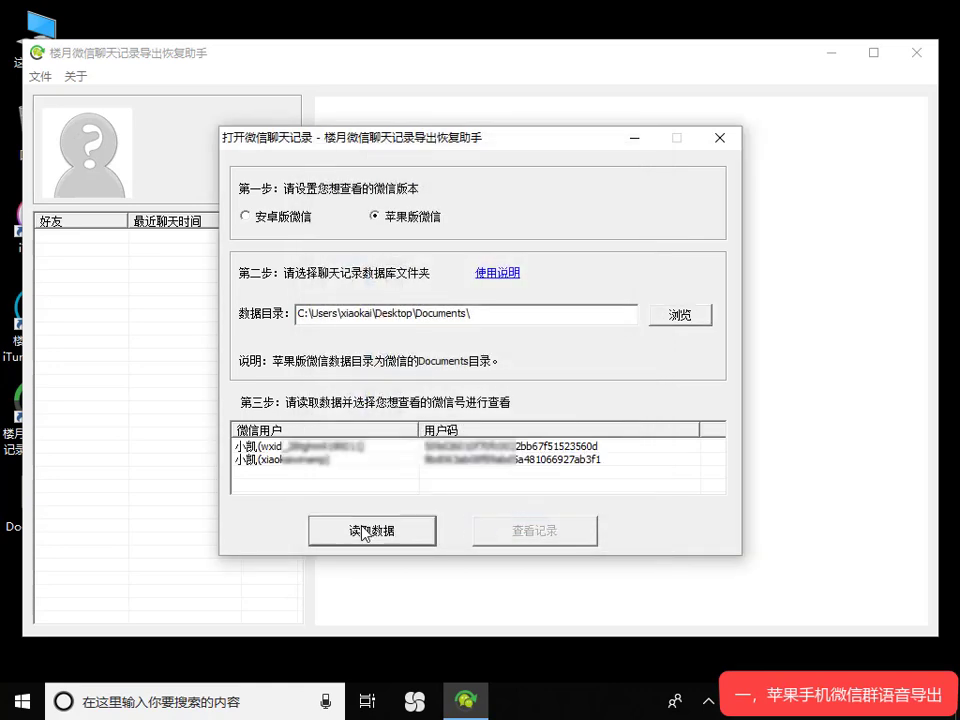
click(401, 448)
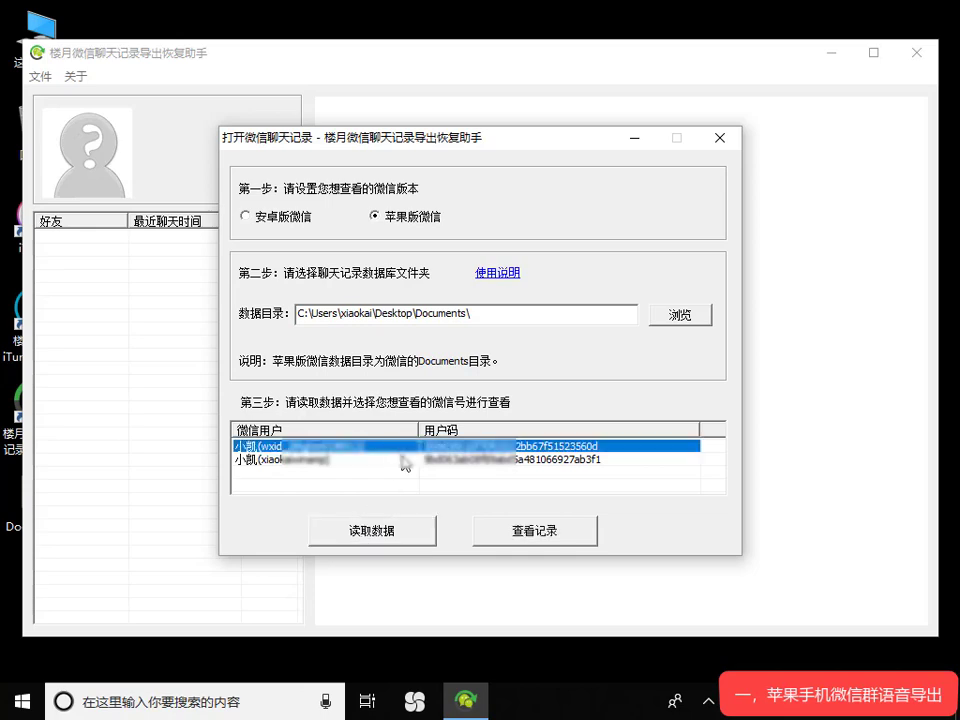
click(497, 530)
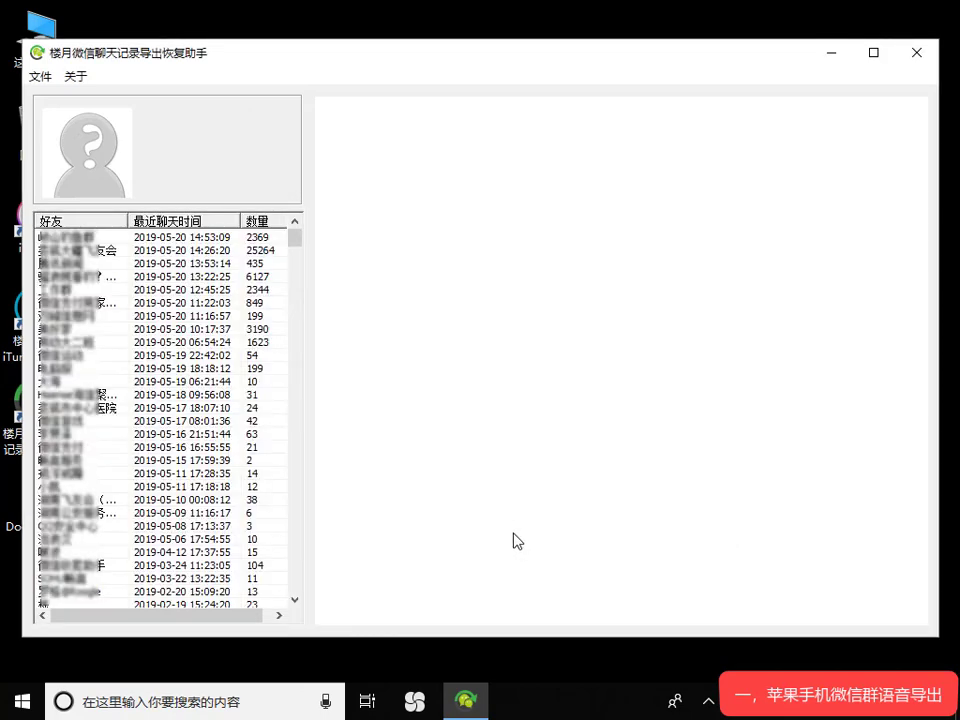
Look through a friend's chat and the 工作群 group chat, examining the group's voice messages.
click(138, 488)
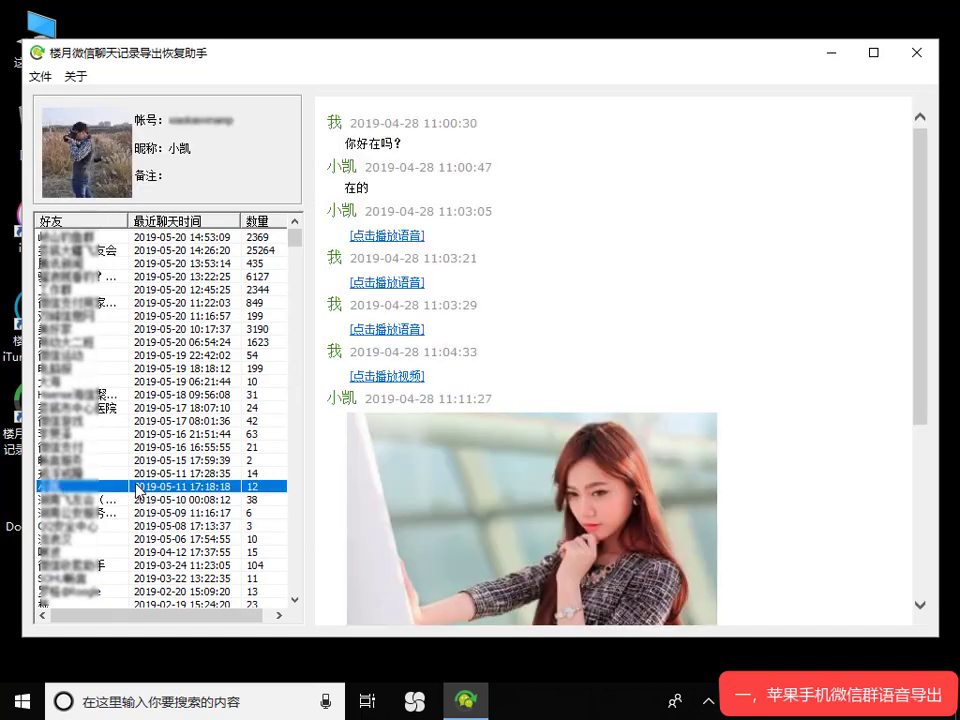
click(128, 290)
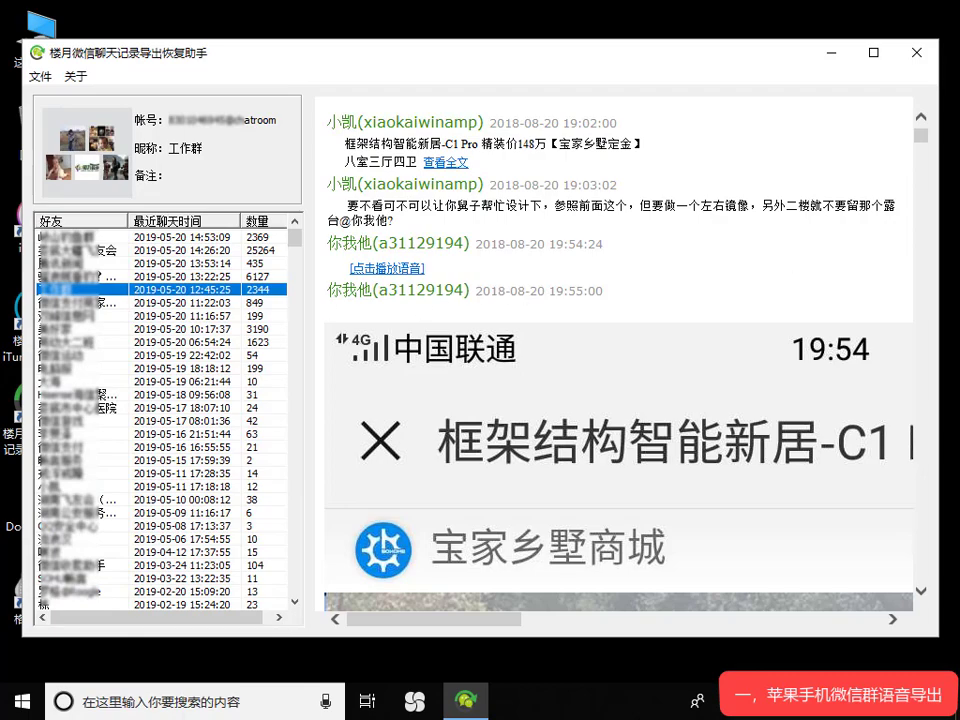
drag(922, 138, 928, 265)
scroll(624, 336, down, 3)
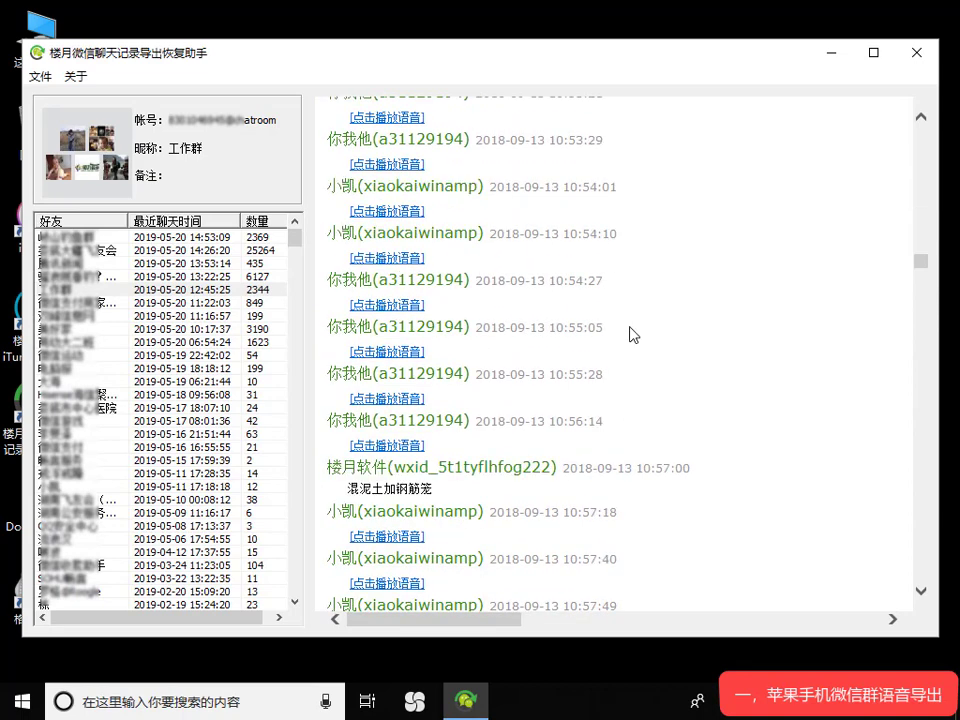
scroll(632, 334, up, 3)
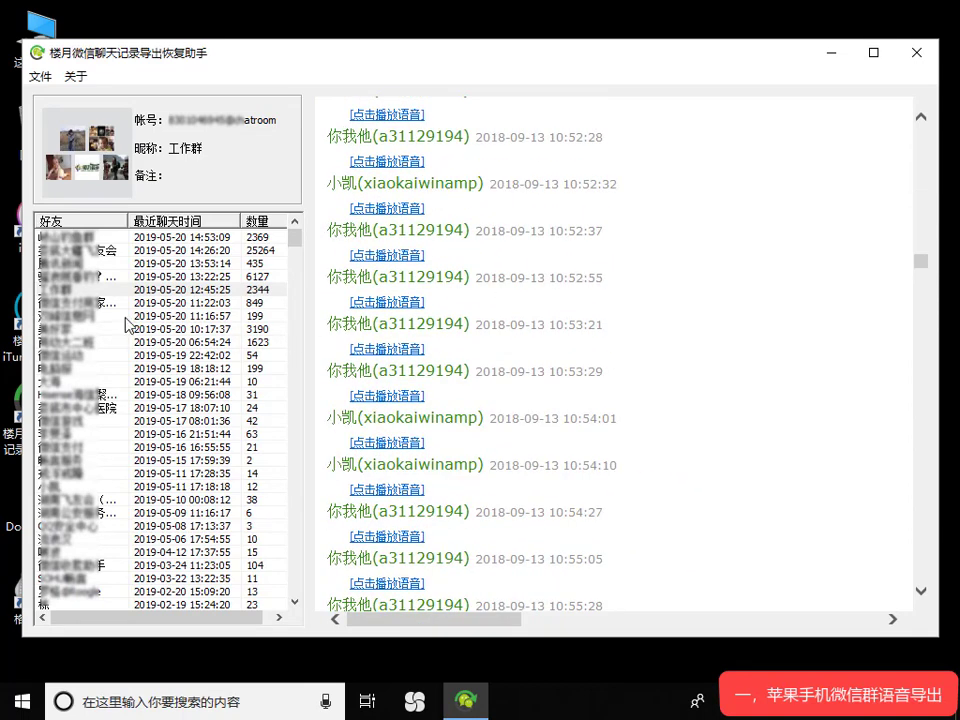
Export the 工作群 group's chat records to the Desktop and close the export dialog.
click(80, 289)
click(40, 77)
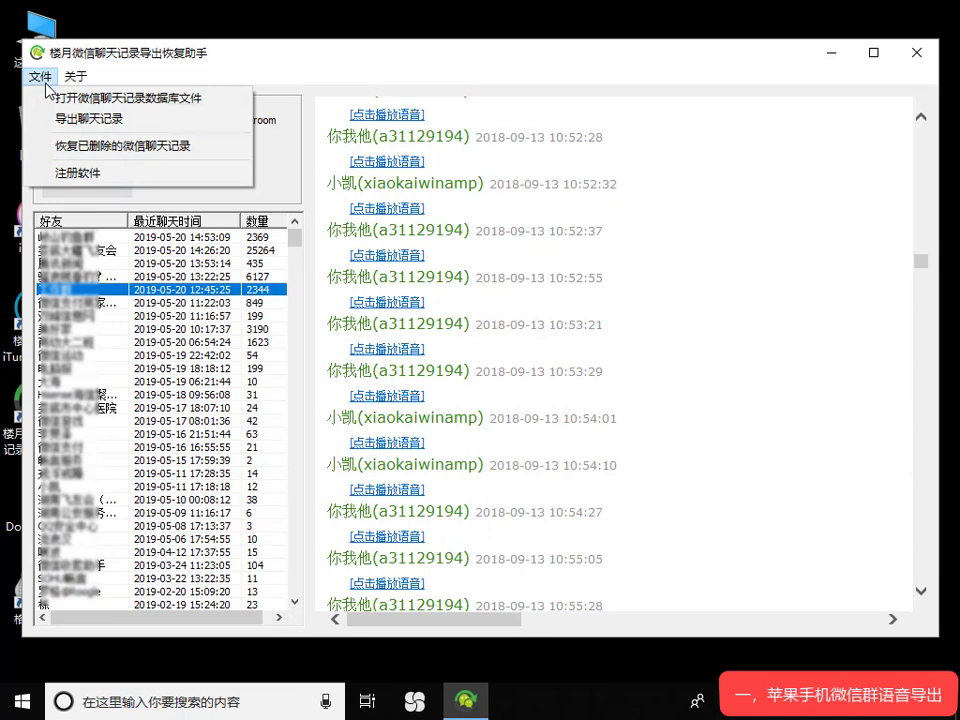
click(75, 119)
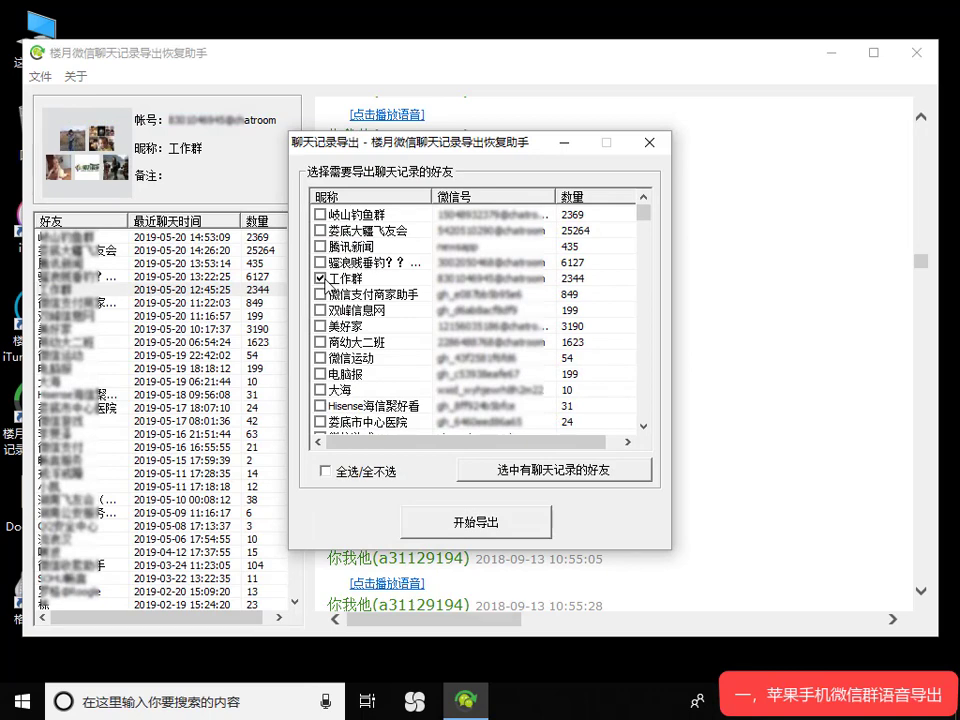
click(455, 523)
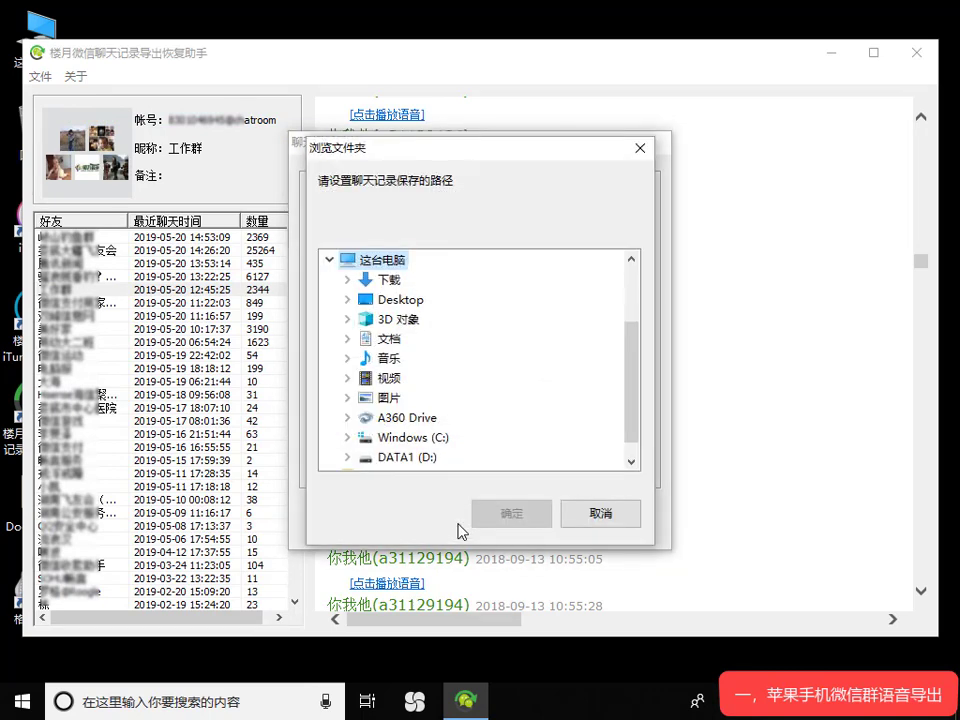
click(398, 300)
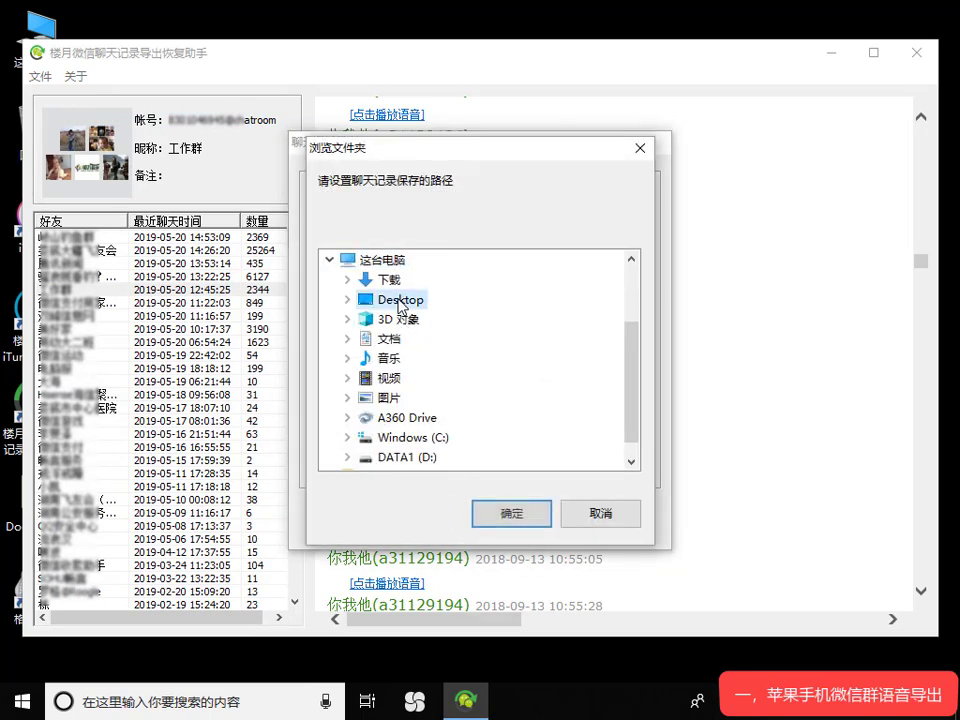
click(511, 511)
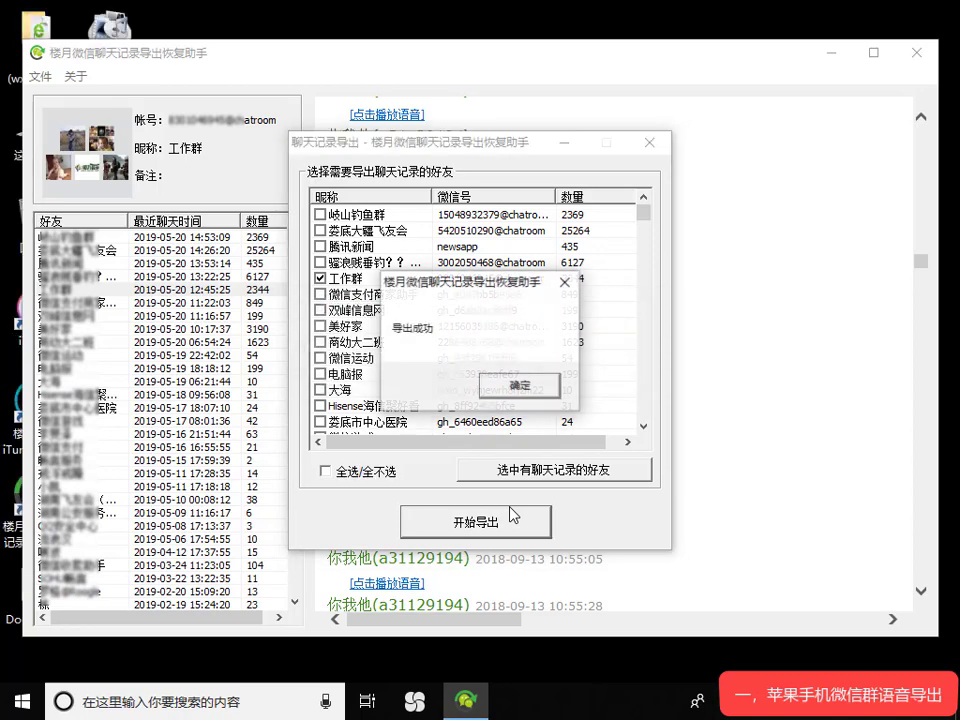
click(519, 387)
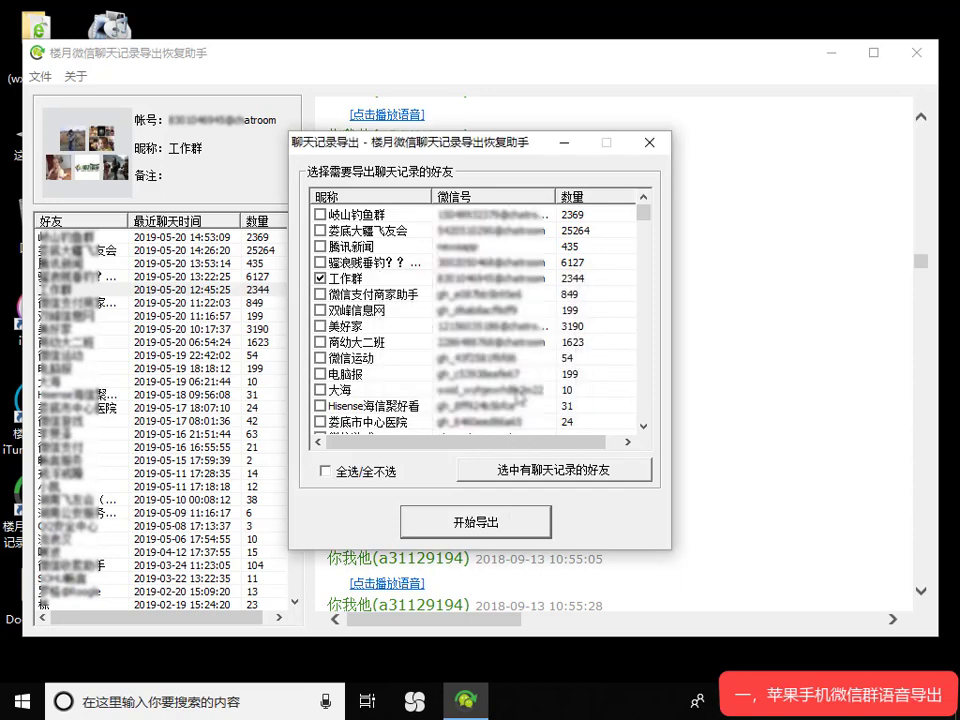
click(652, 145)
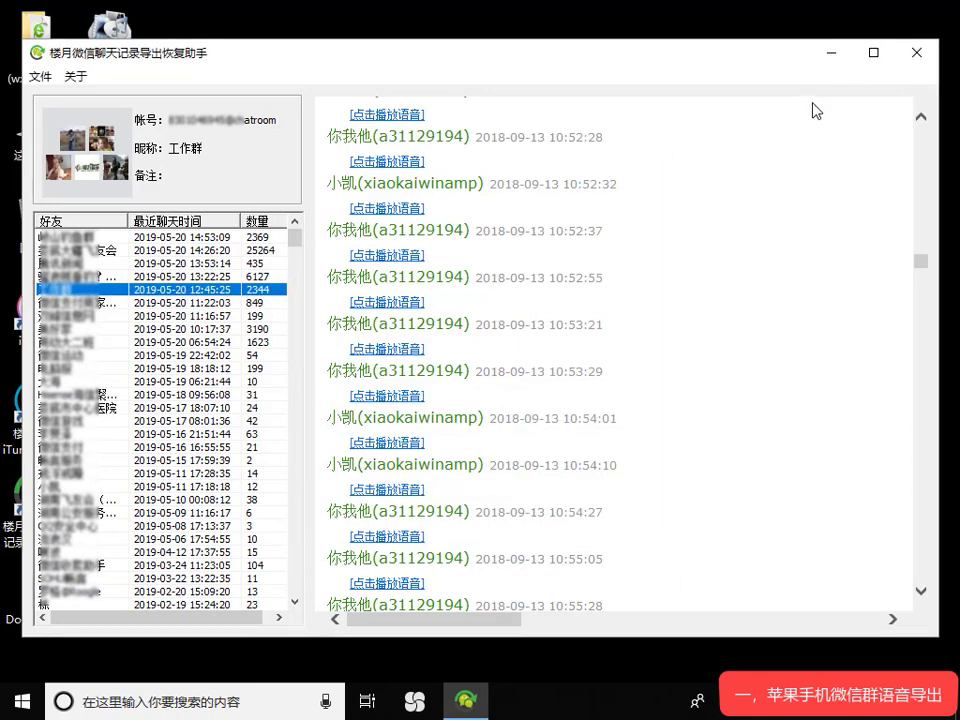
Minimize the assistant and open msg.htm from the 工作群 subfolder of the exported folder on the desktop.
click(836, 53)
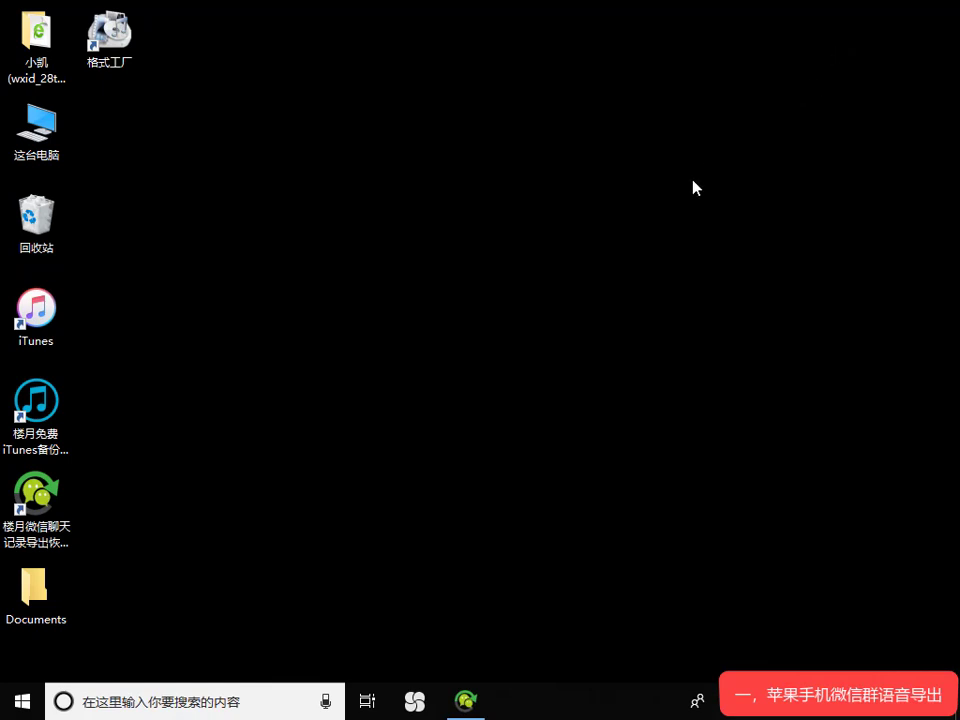
double_click(36, 36)
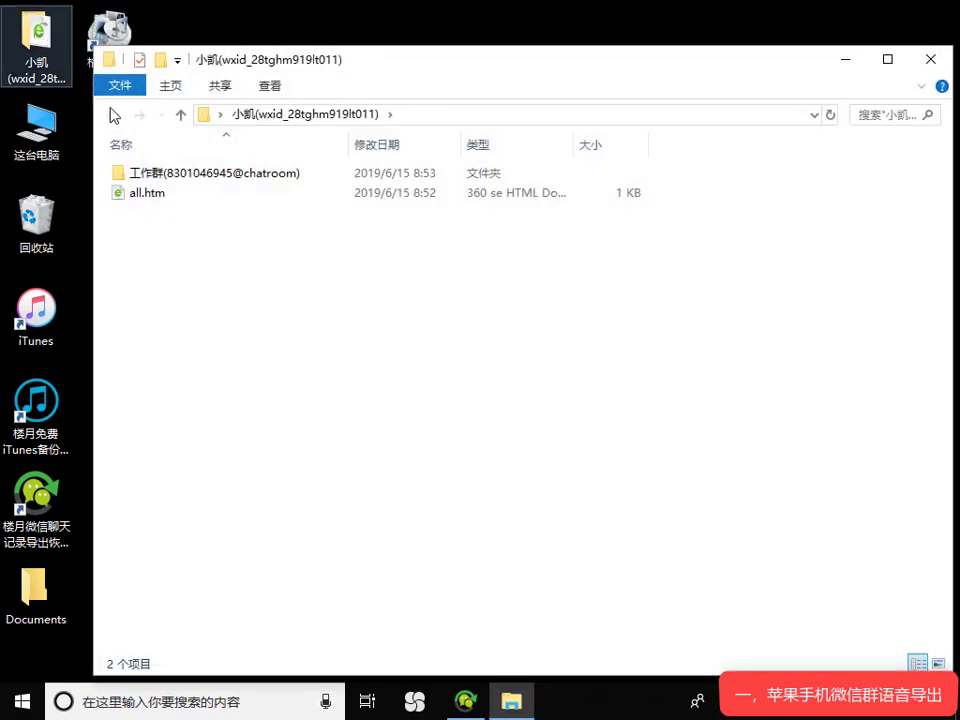
double_click(236, 175)
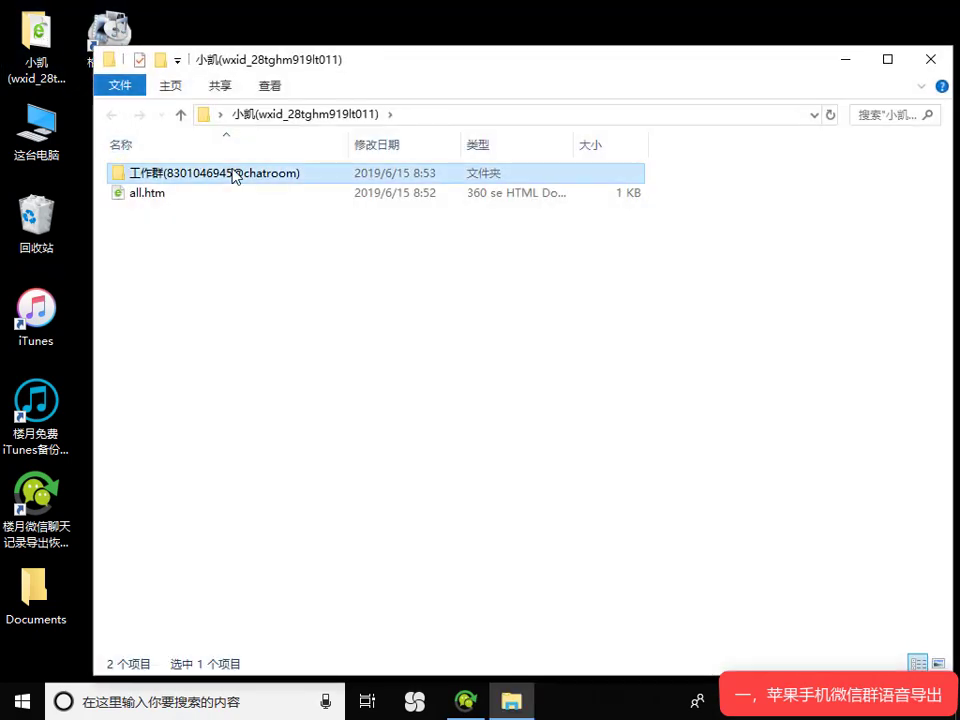
double_click(182, 234)
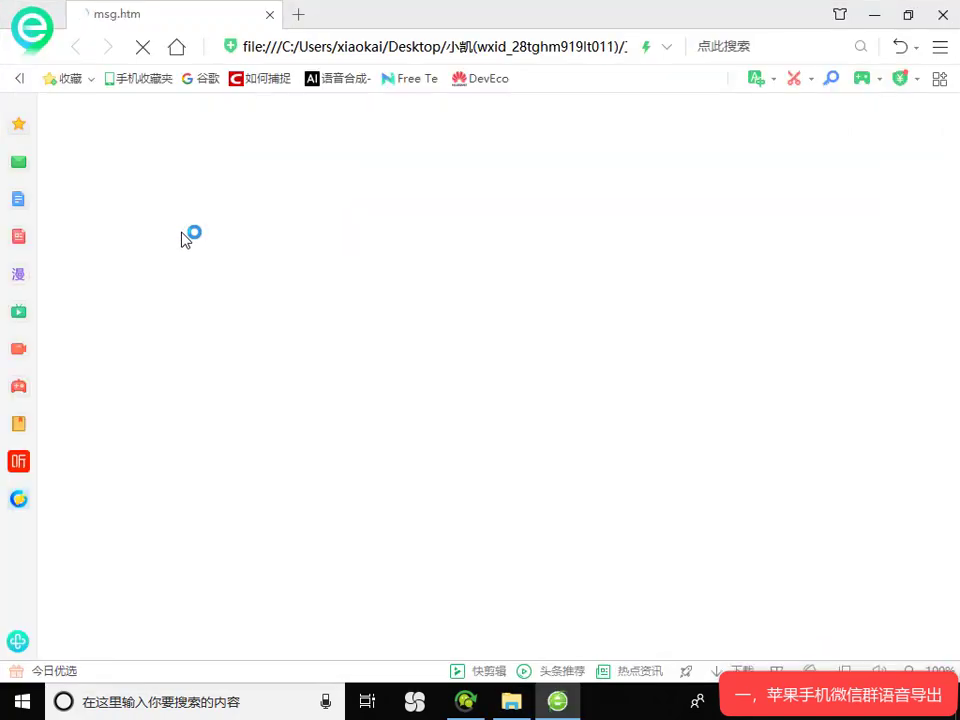
Look through the exported 工作群 chat page, play the first voice message near its beginning, and close the browser.
scroll(270, 228, down, 15)
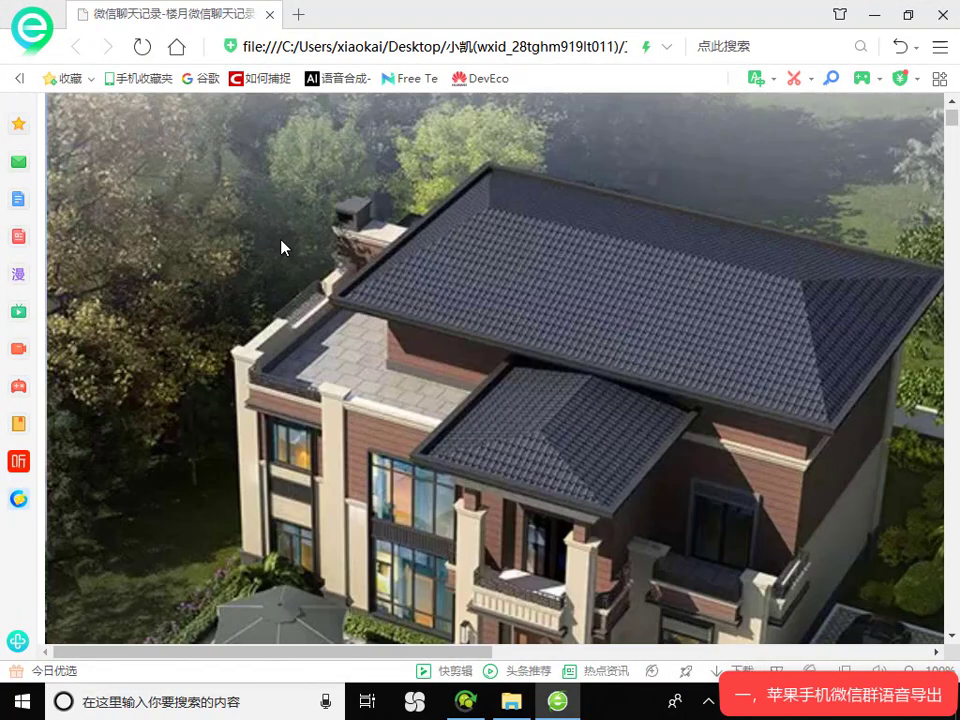
scroll(316, 367, down, 10)
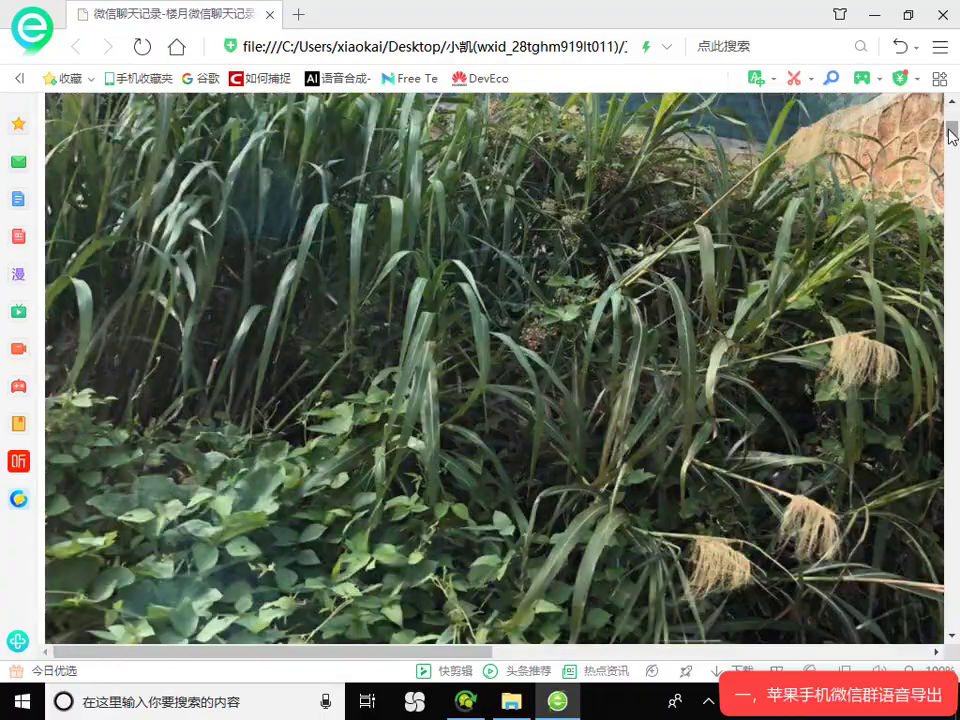
mouse_move(950, 135)
mouse_down()
mouse_move(957, 285)
mouse_move(957, 105)
mouse_move(957, 190)
mouse_move(814, 261)
mouse_move(286, 303)
mouse_move(242, 339)
mouse_move(252, 327)
mouse_up()
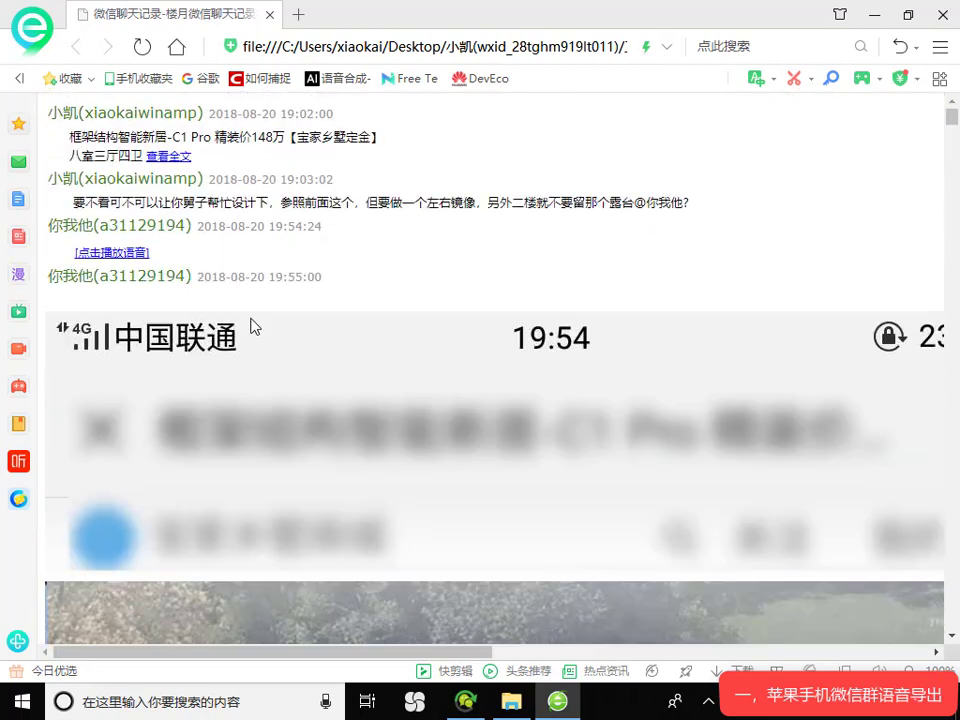
click(110, 252)
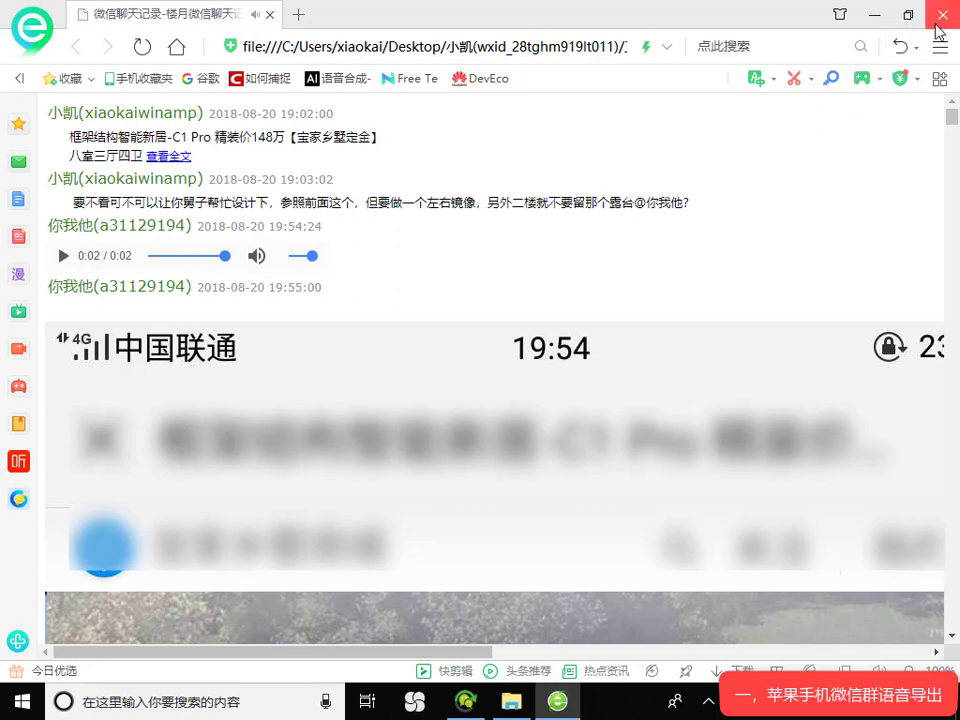
click(940, 22)
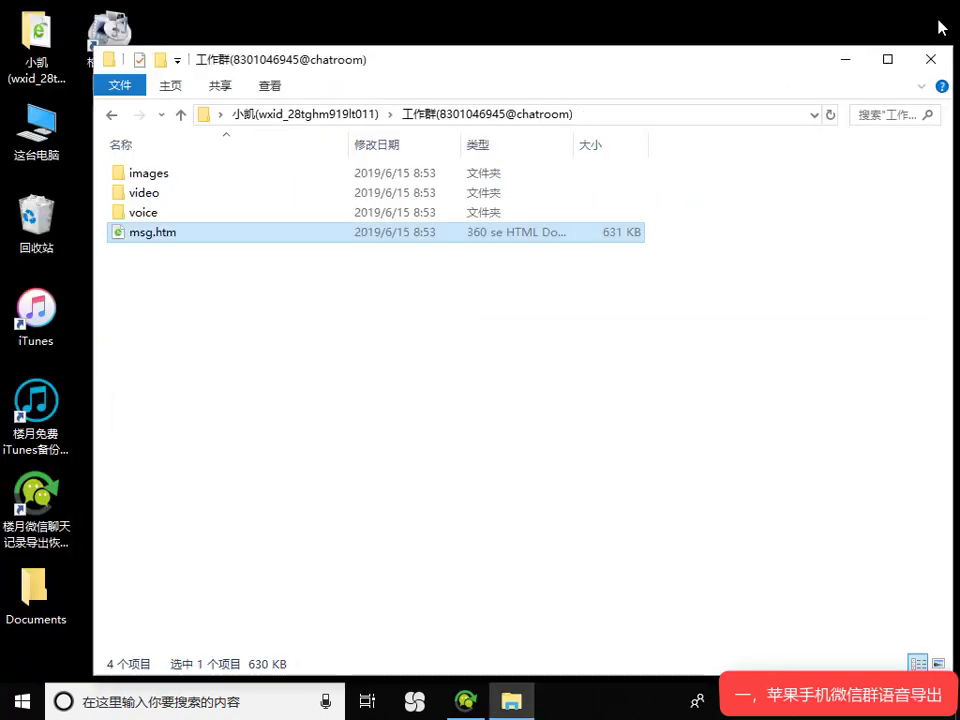
Open the voice subfolder of the exported 工作群 folder and look through its WAV voice files.
double_click(180, 213)
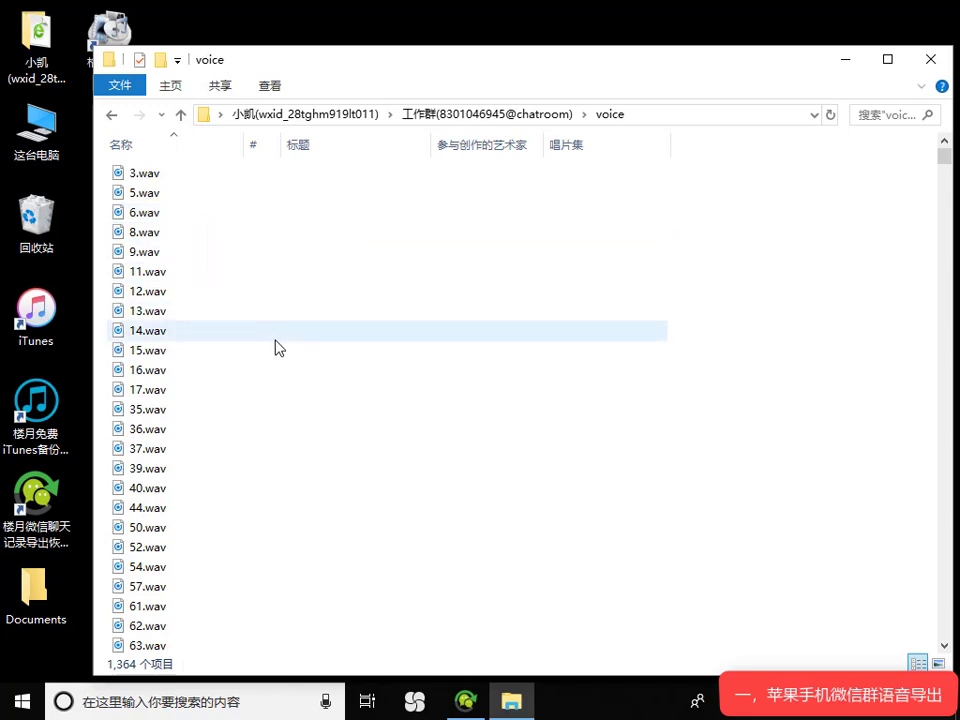
scroll(290, 347, down, 7)
scroll(303, 350, down, 8)
scroll(302, 346, down, 20)
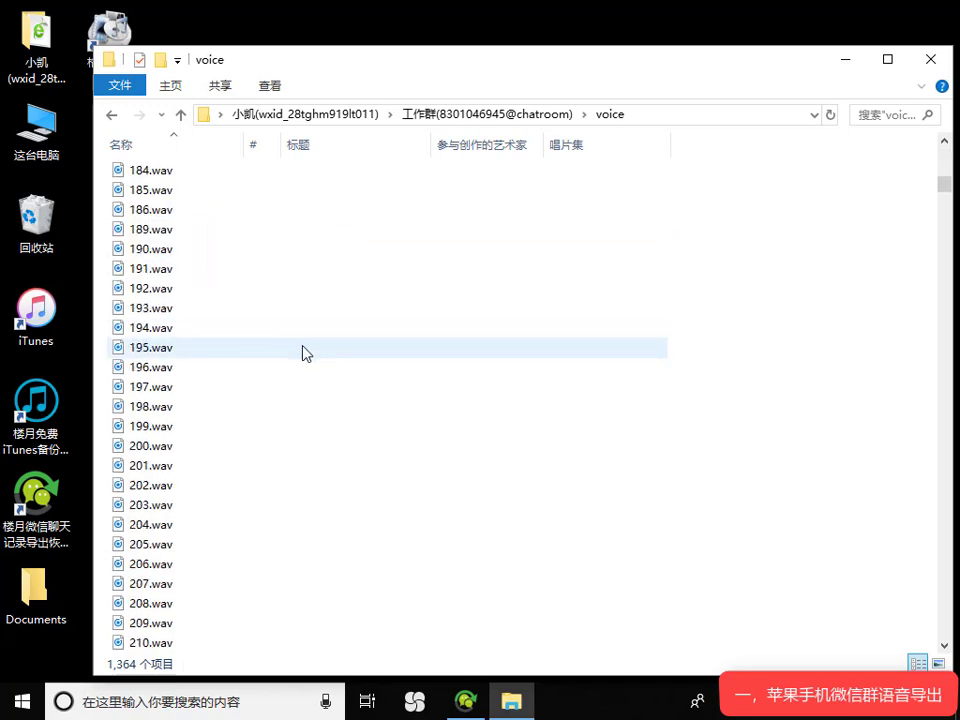
scroll(306, 357, down, 10)
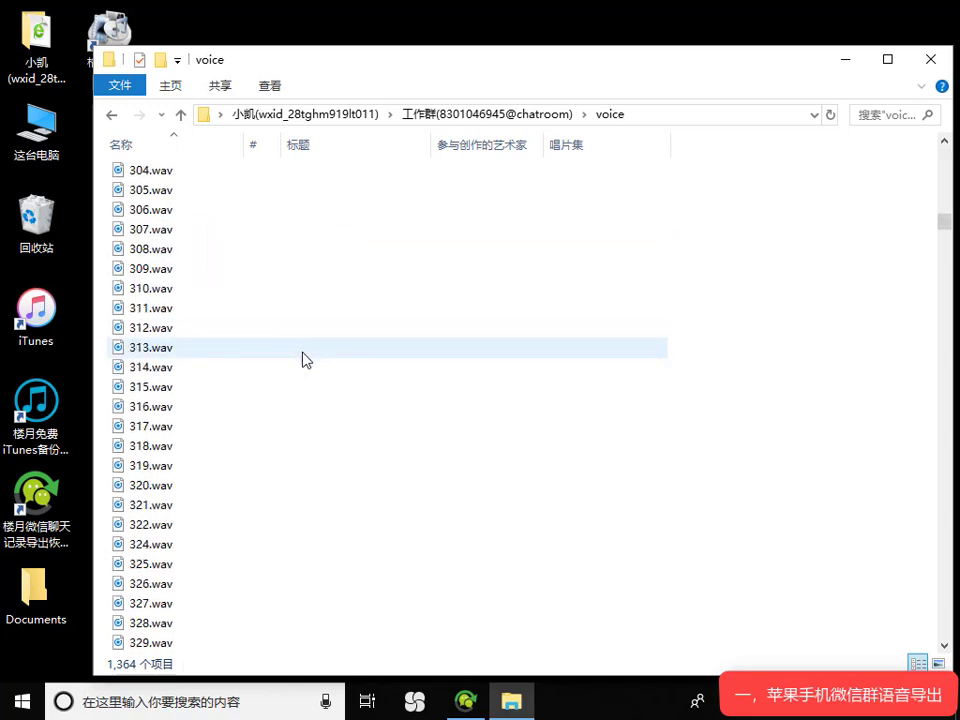
scroll(306, 357, up, 20)
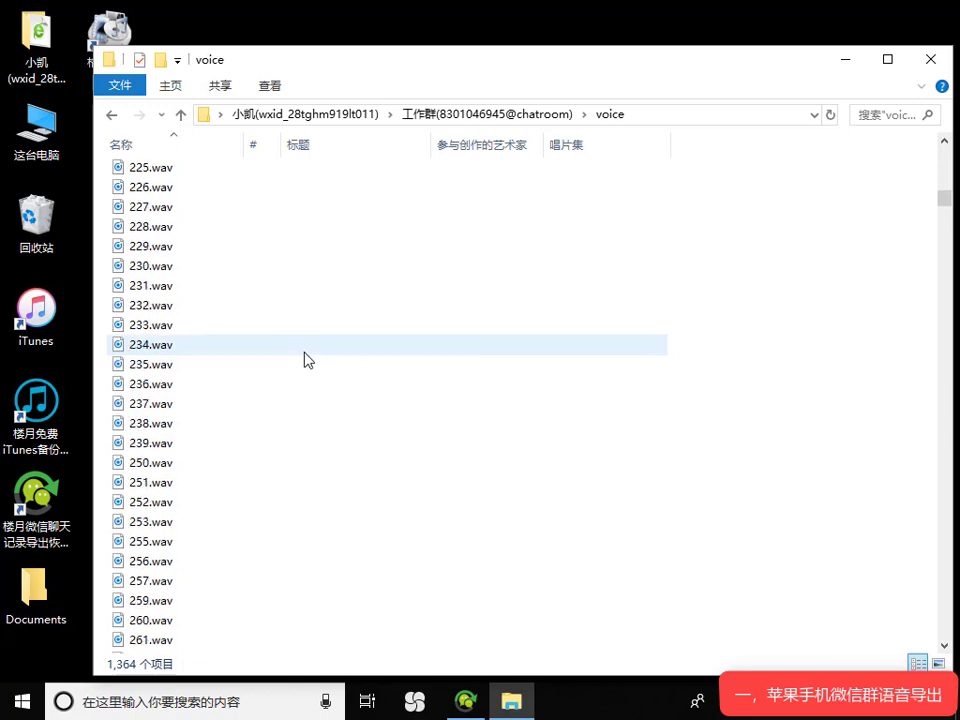
scroll(308, 350, up, 17)
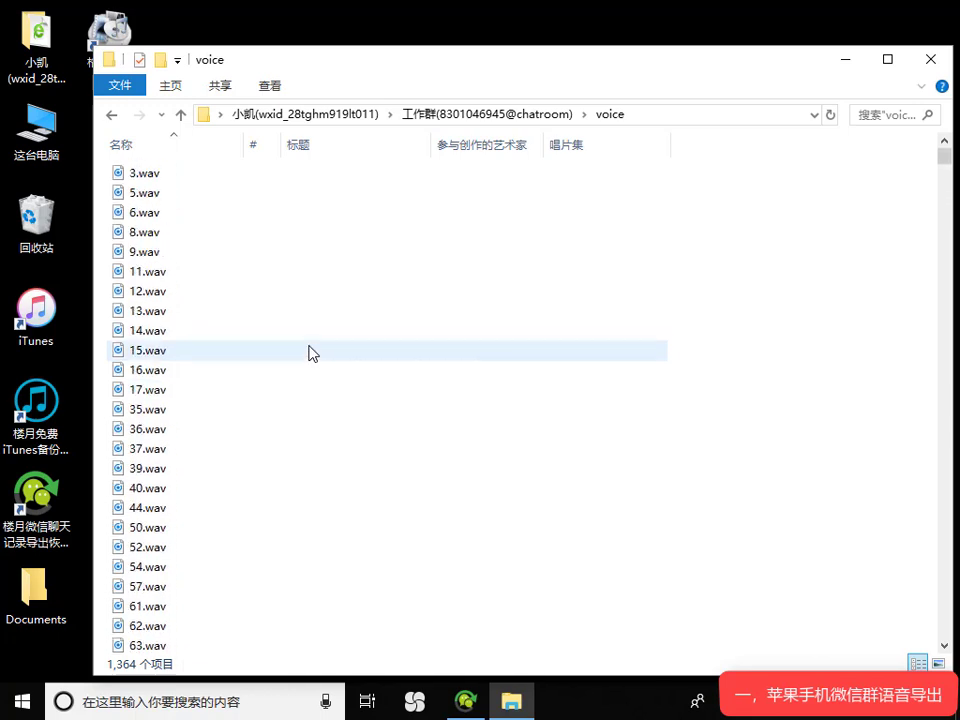
Minimize the voice folder window and launch 格式工厂 from the desktop.
click(847, 68)
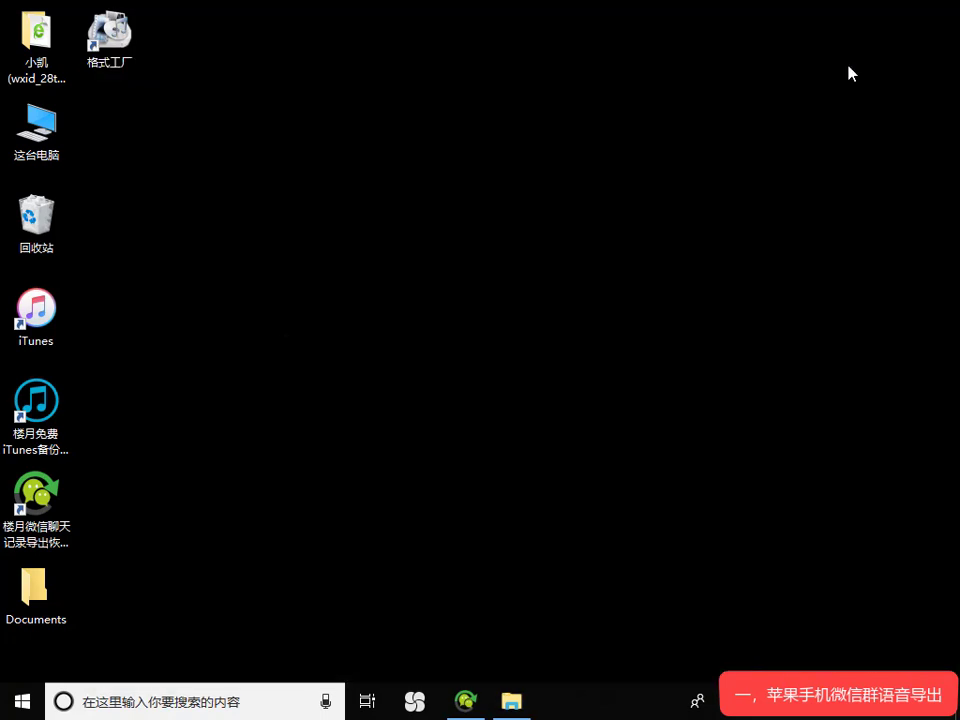
double_click(112, 36)
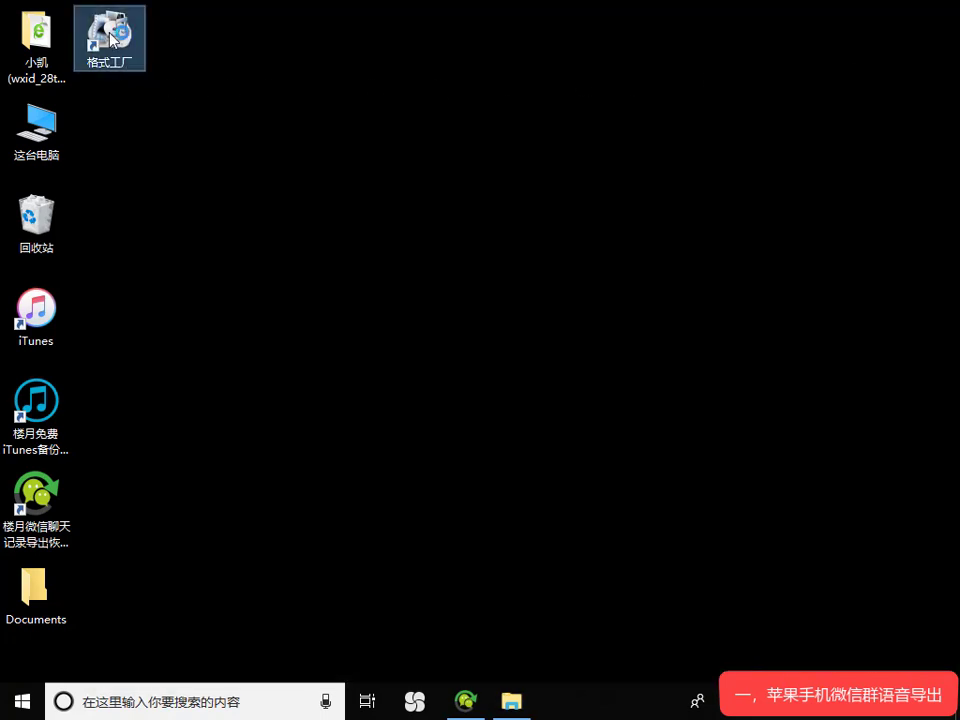